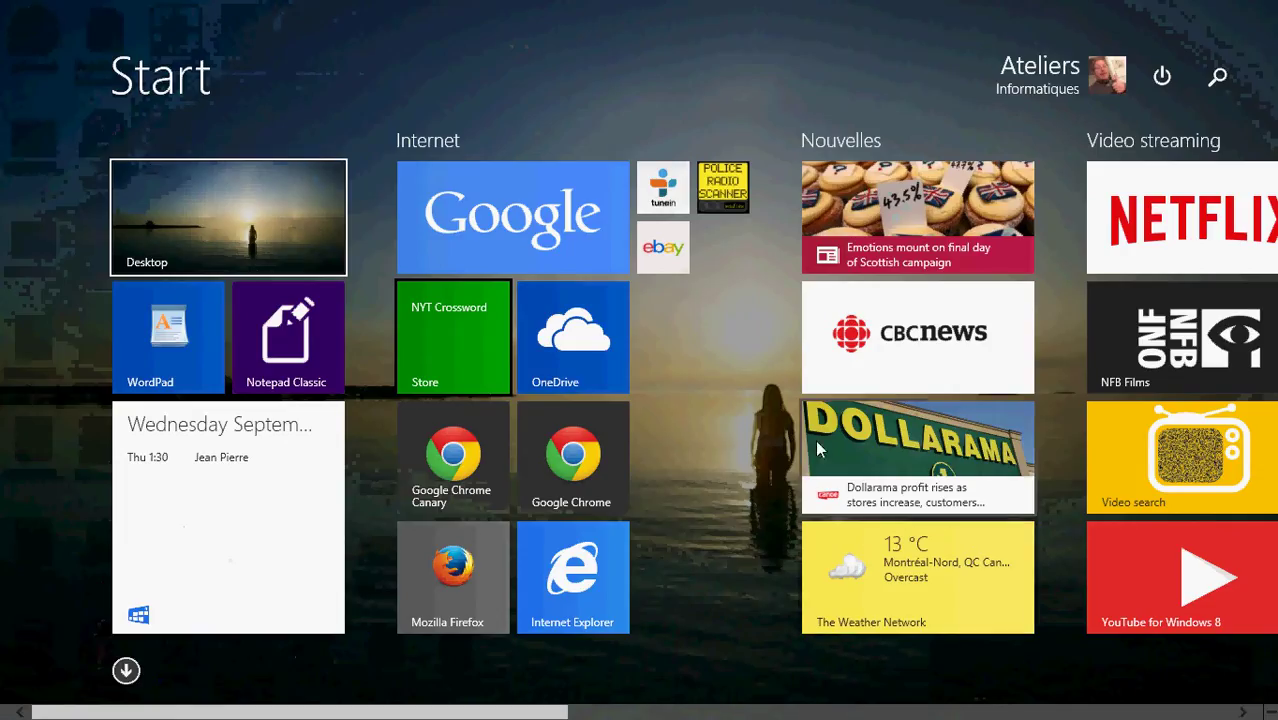
Look over the Start screen tiles, open the News app from the Nouvelles group, and close it
scroll(735, 485, down, 5)
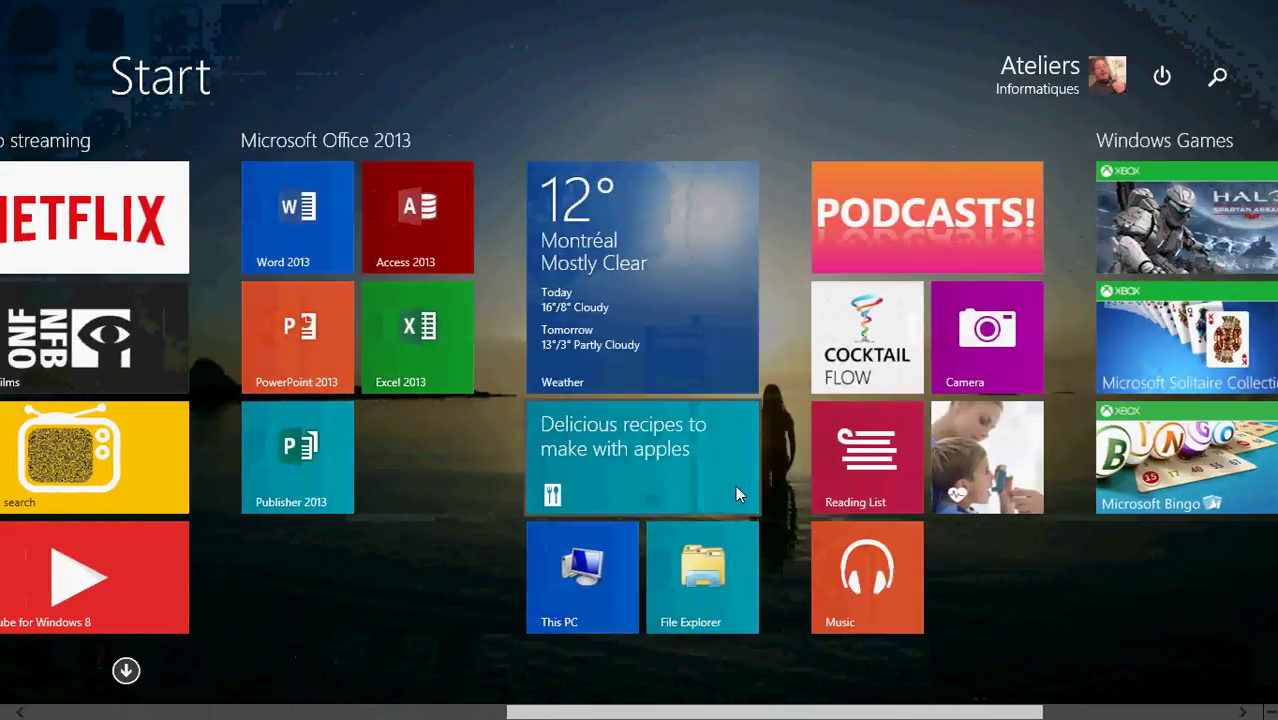
scroll(735, 485, up, 5)
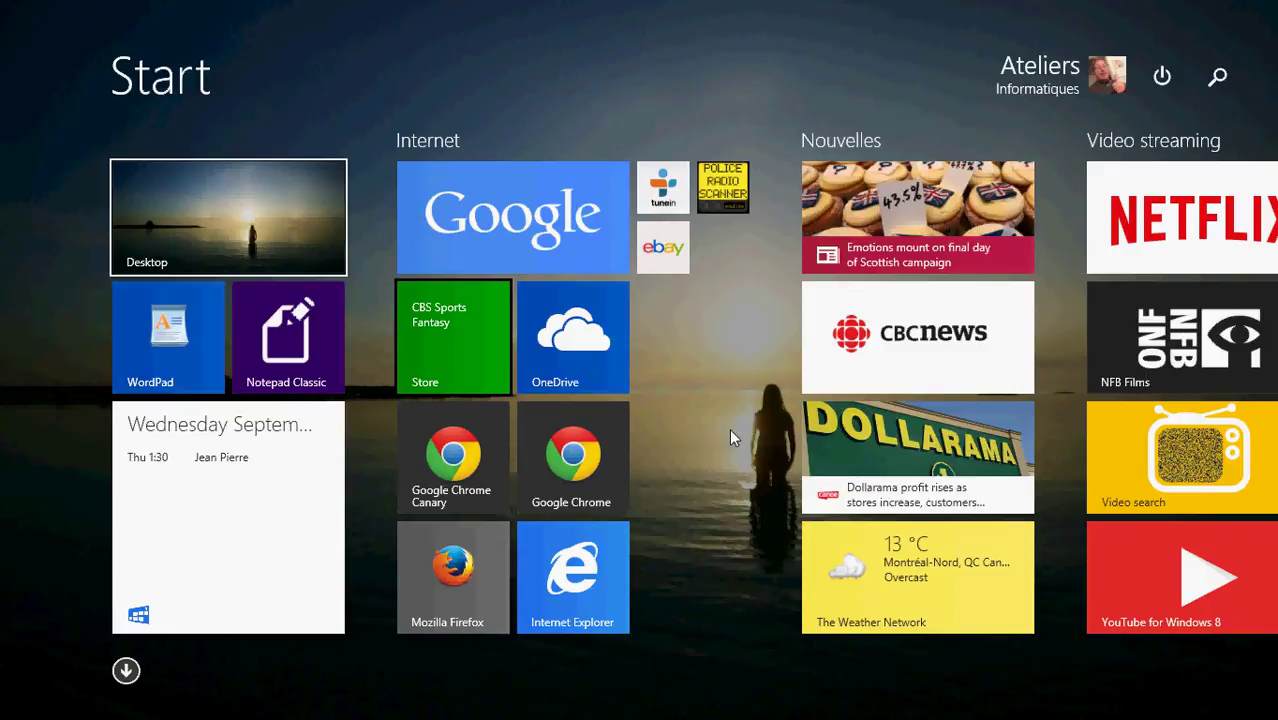
click(893, 227)
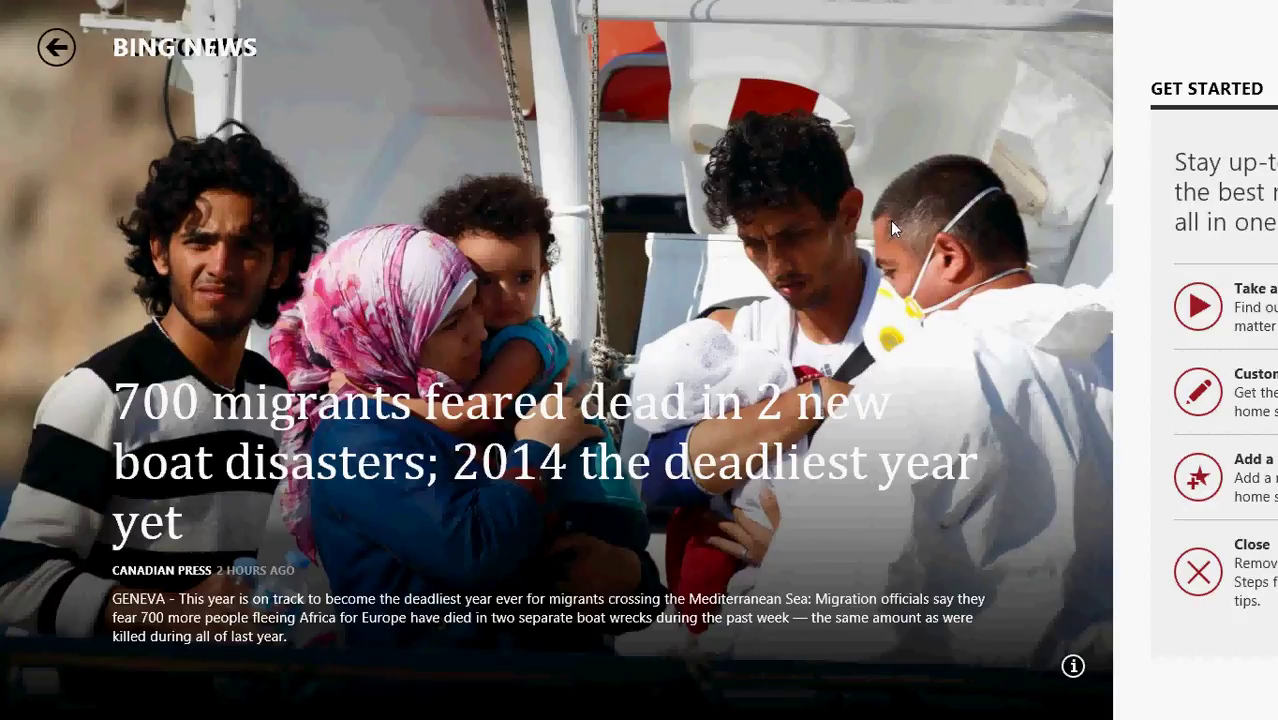
mouse_move(1270, 12)
click(1252, 12)
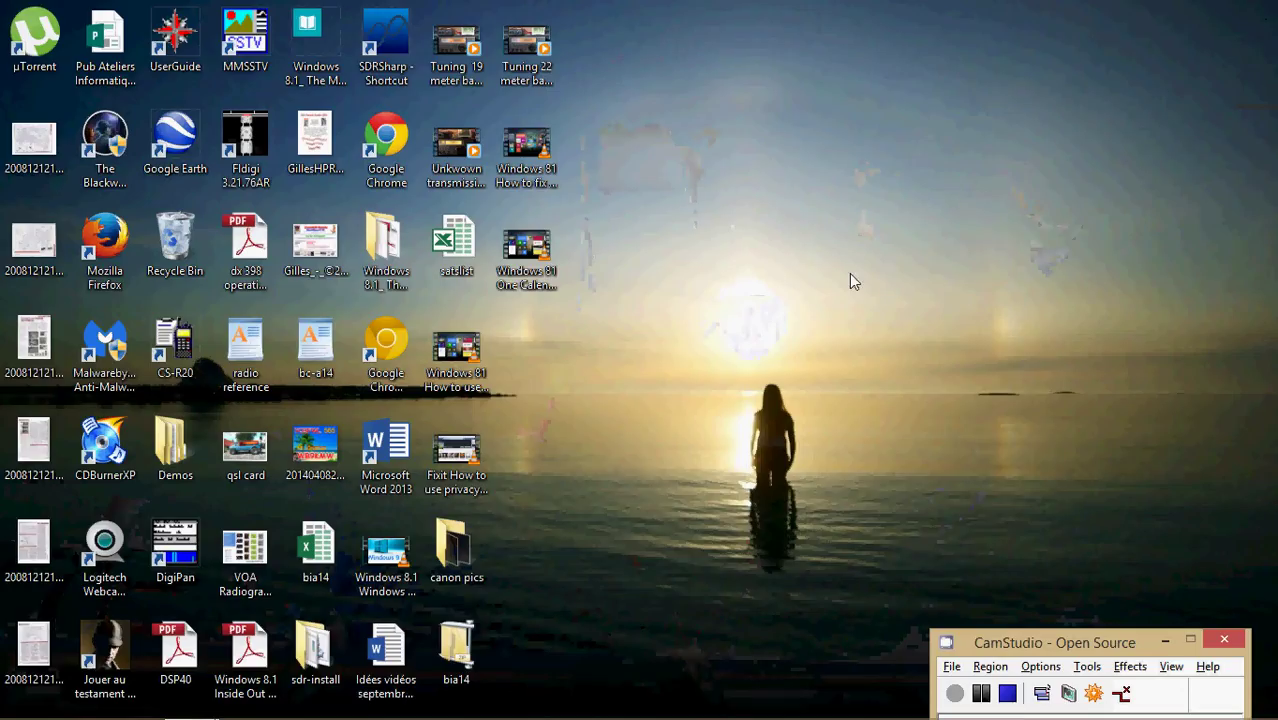
Return to the Start screen and show the News tile's options, including Uninstall, without choosing any
key(super)
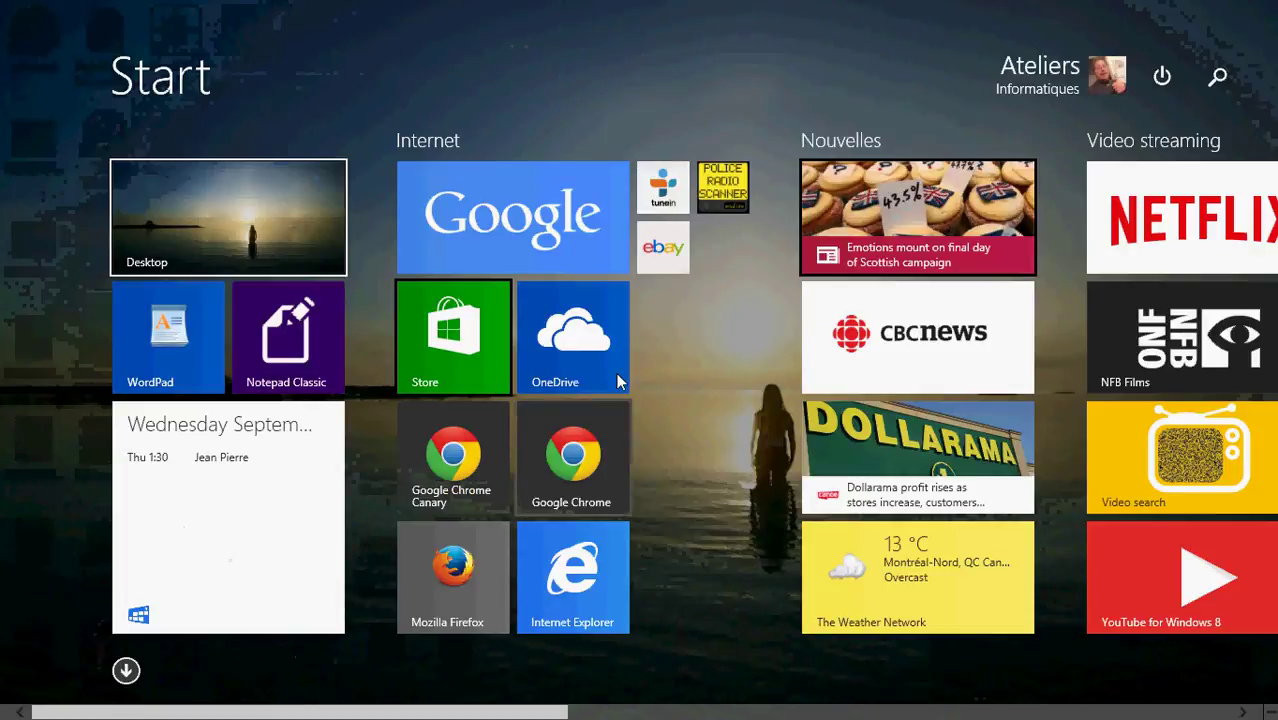
right_click(874, 201)
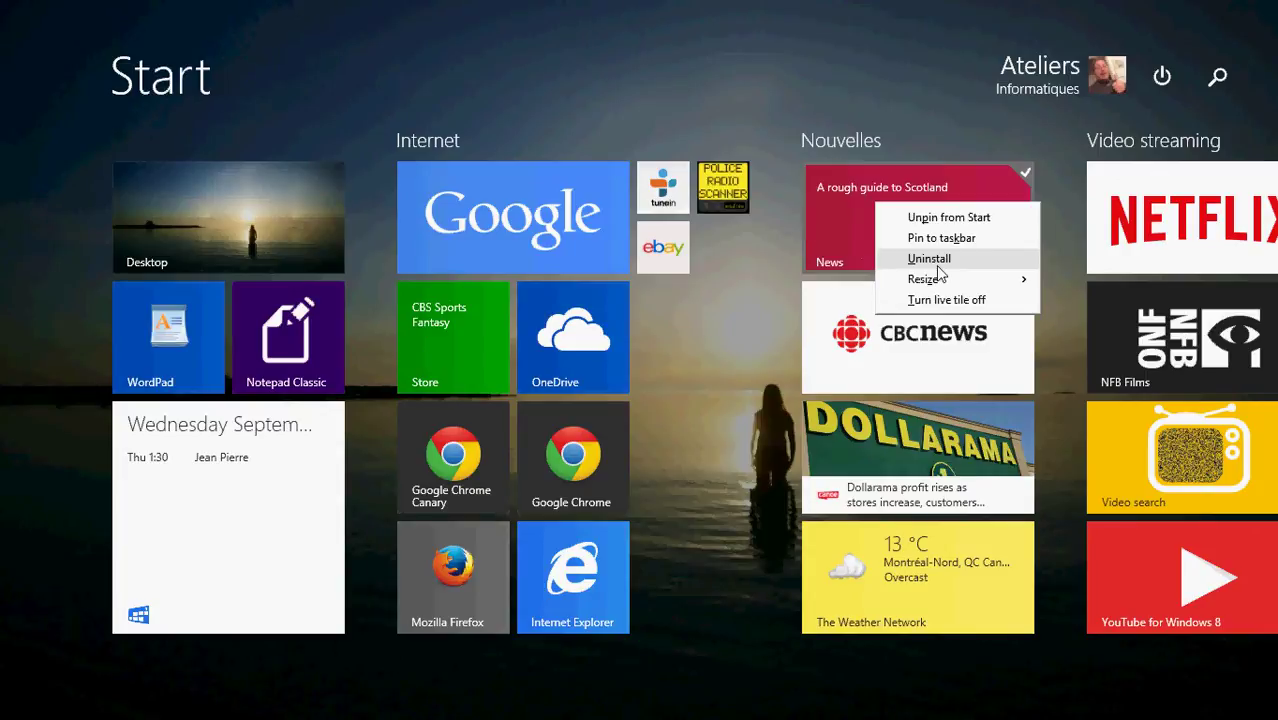
click(873, 70)
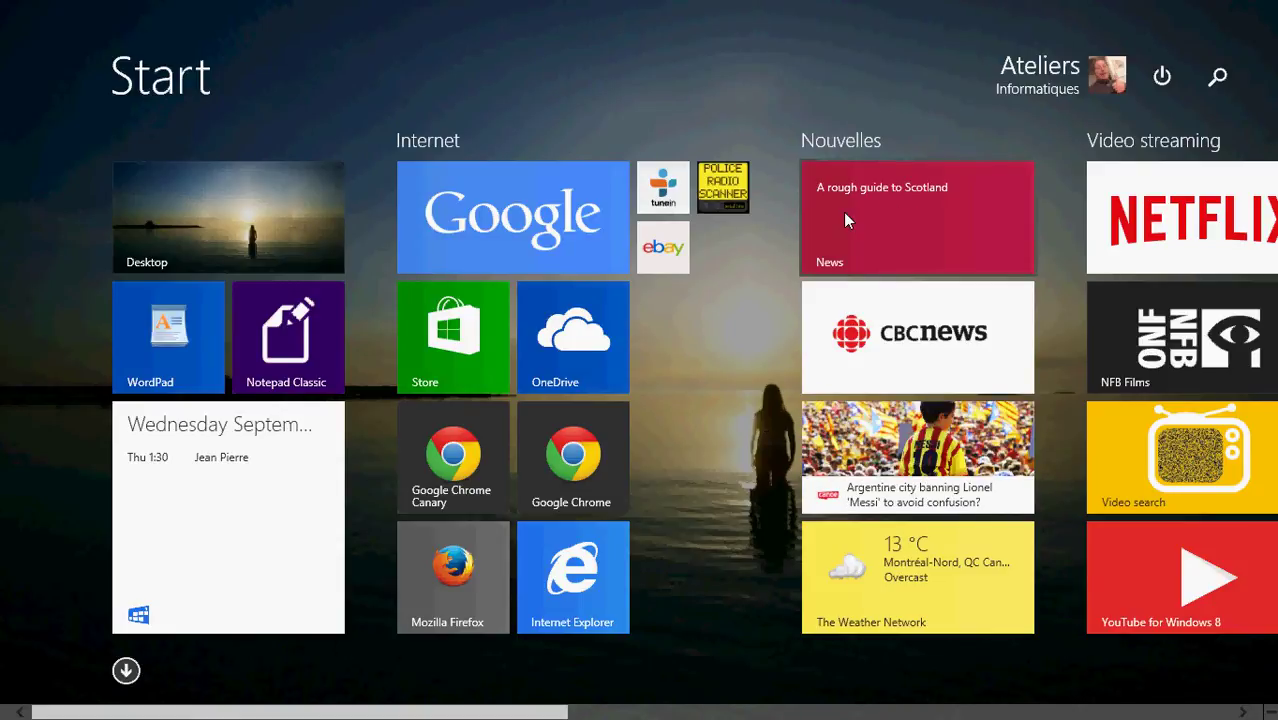
Search the Windows Store for "bing news" and view the Bing News app's page and ratings
click(458, 342)
right_click(1046, 60)
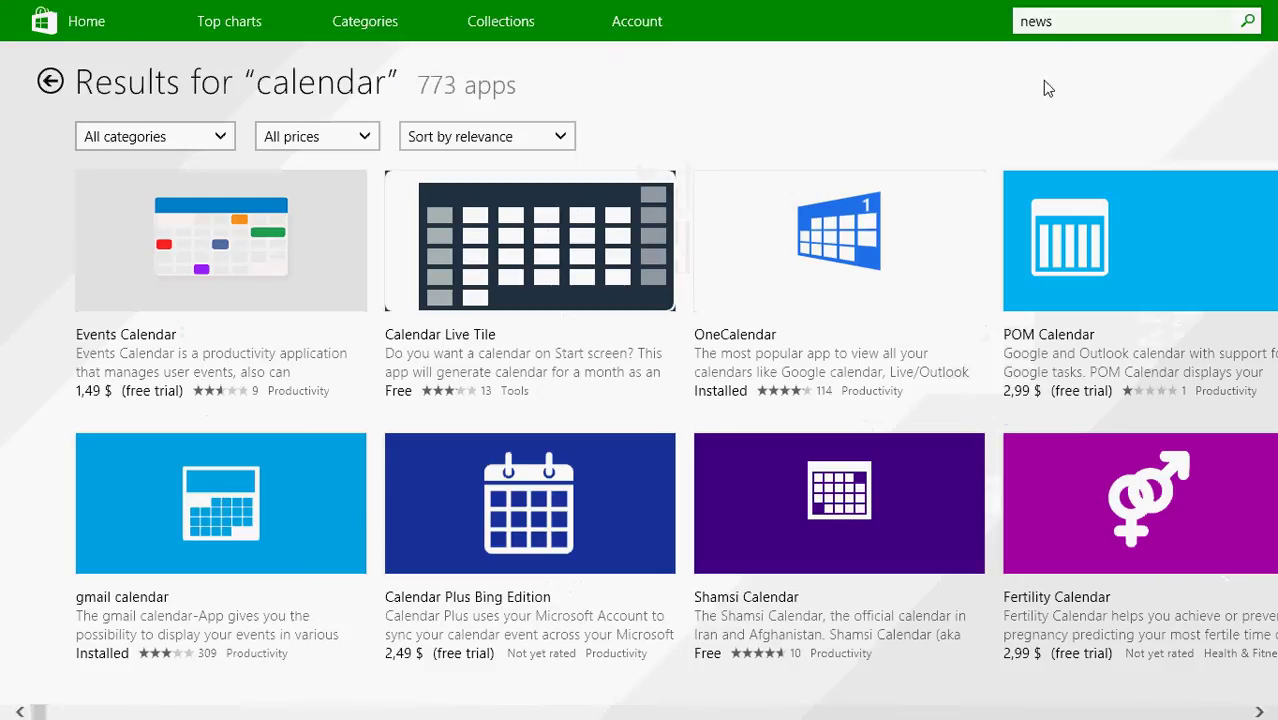
click(1078, 32)
text(bing )
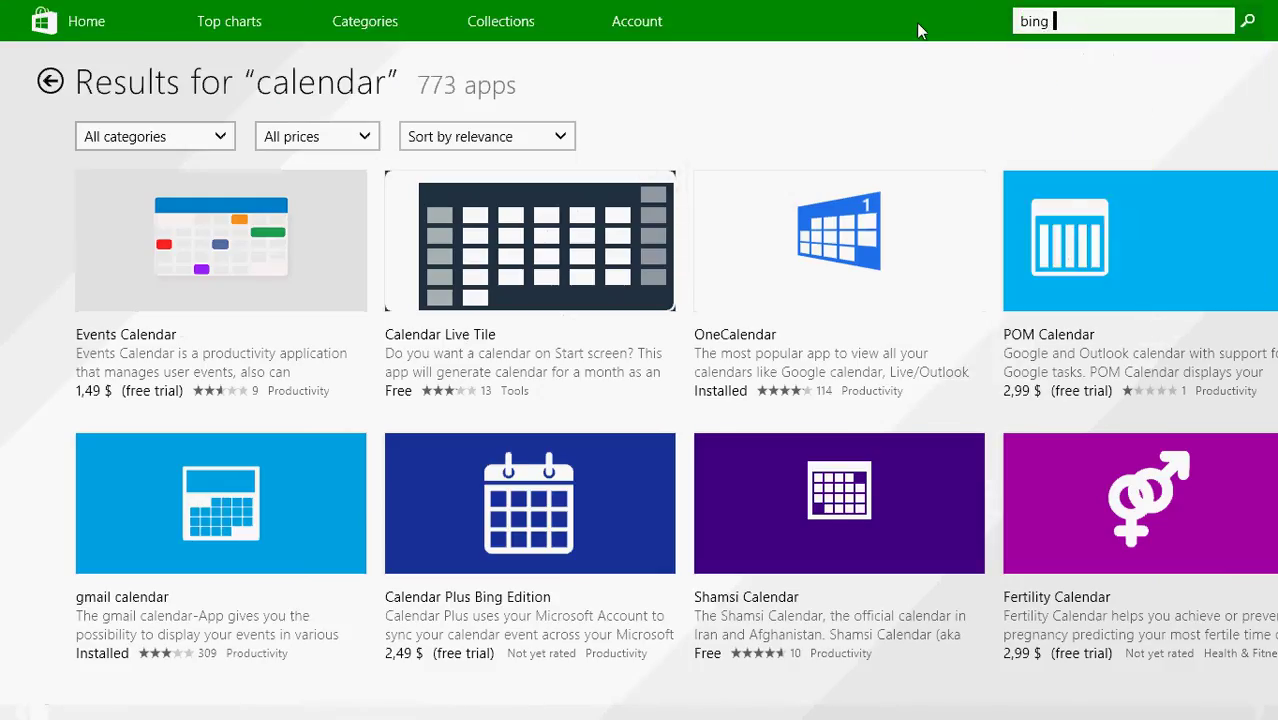
text(news)
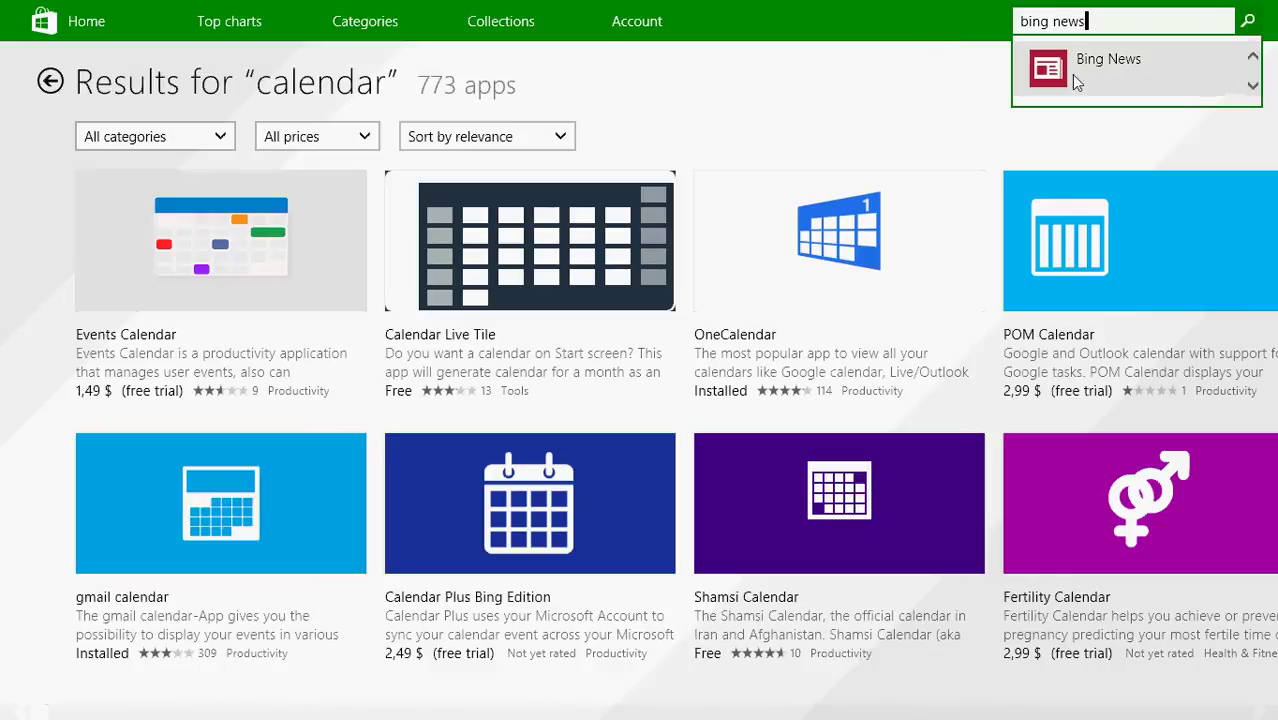
click(1074, 79)
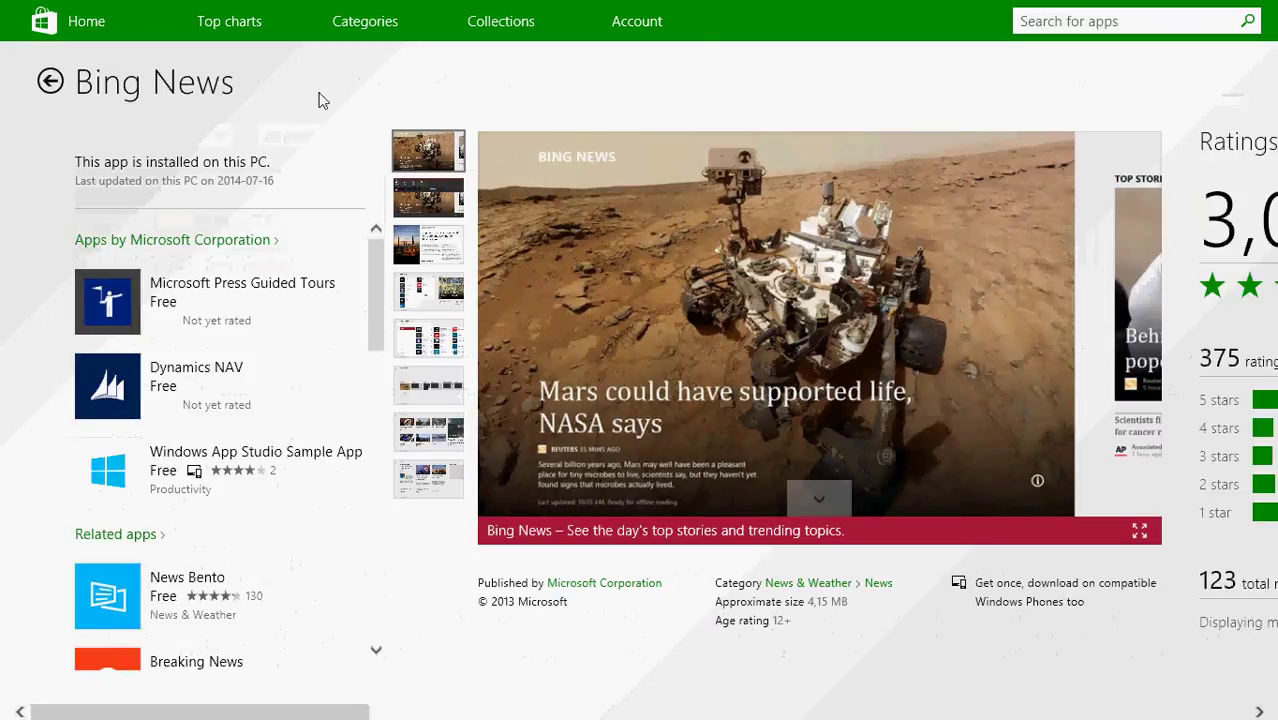
scroll(1053, 400, down, 2)
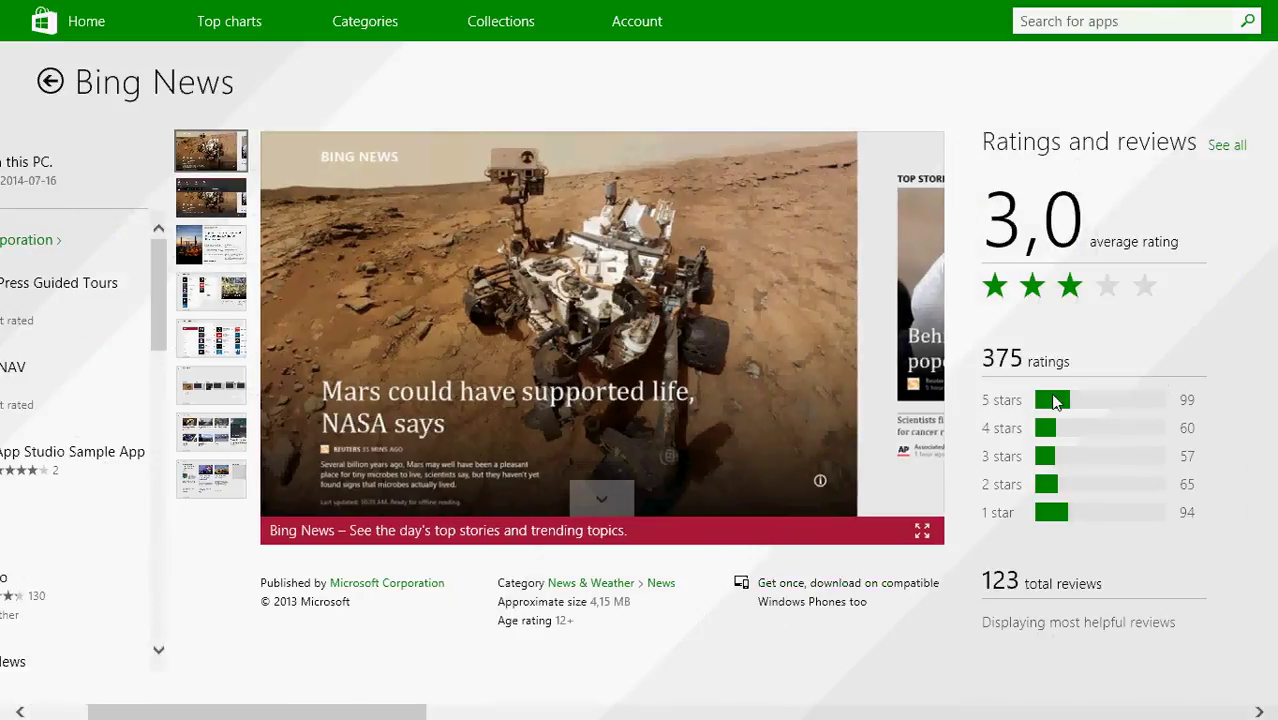
scroll(1053, 400, up, 2)
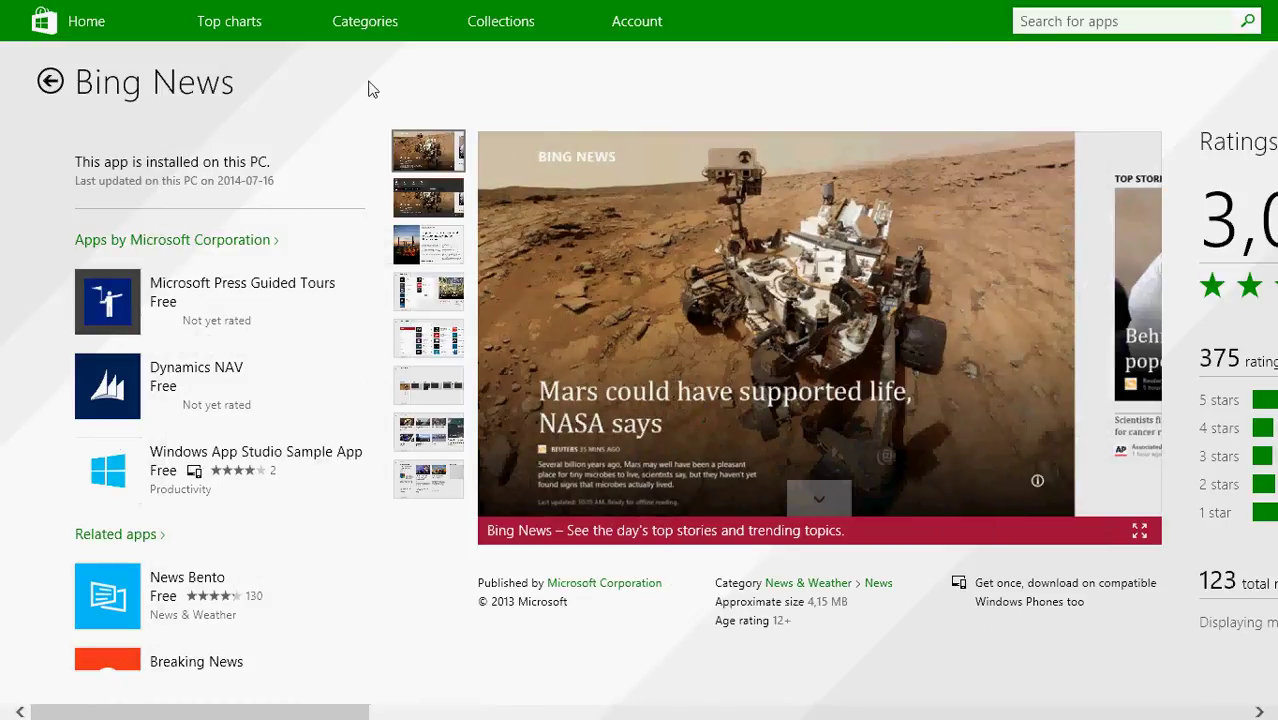
From the Start screen, search everywhere for "calendar" and for "people", and close the search
key(super)
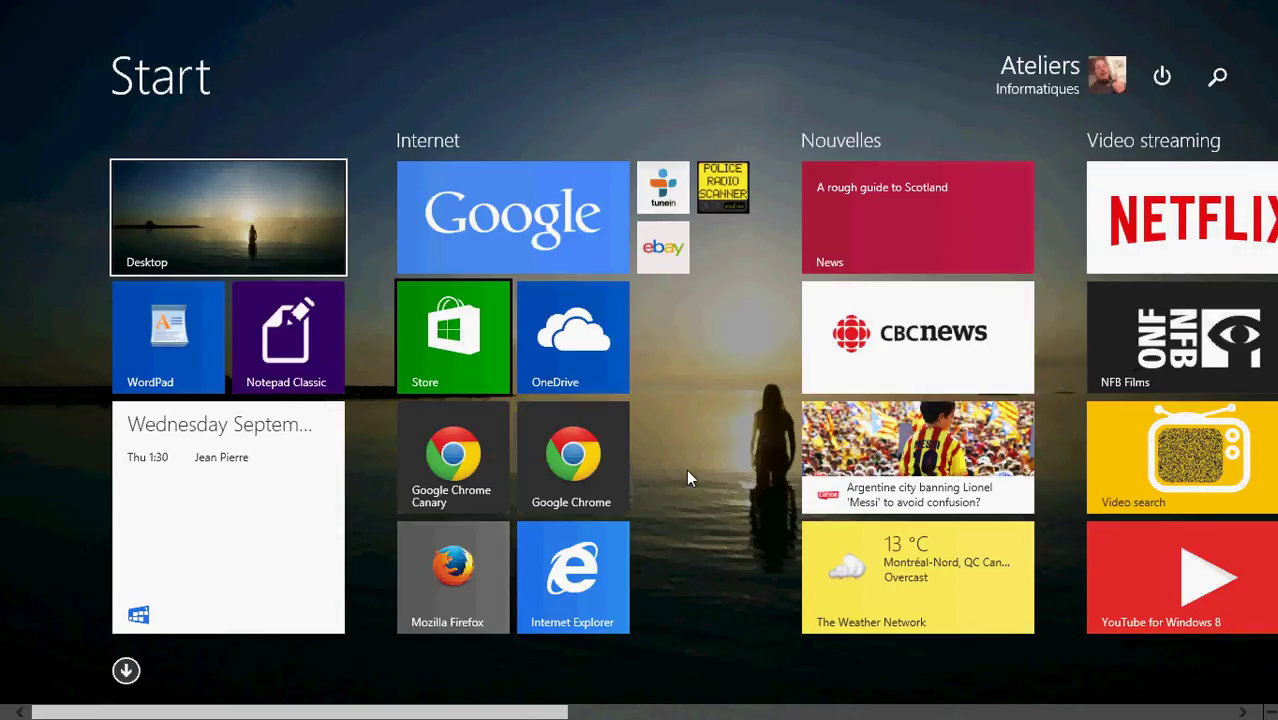
click(1218, 88)
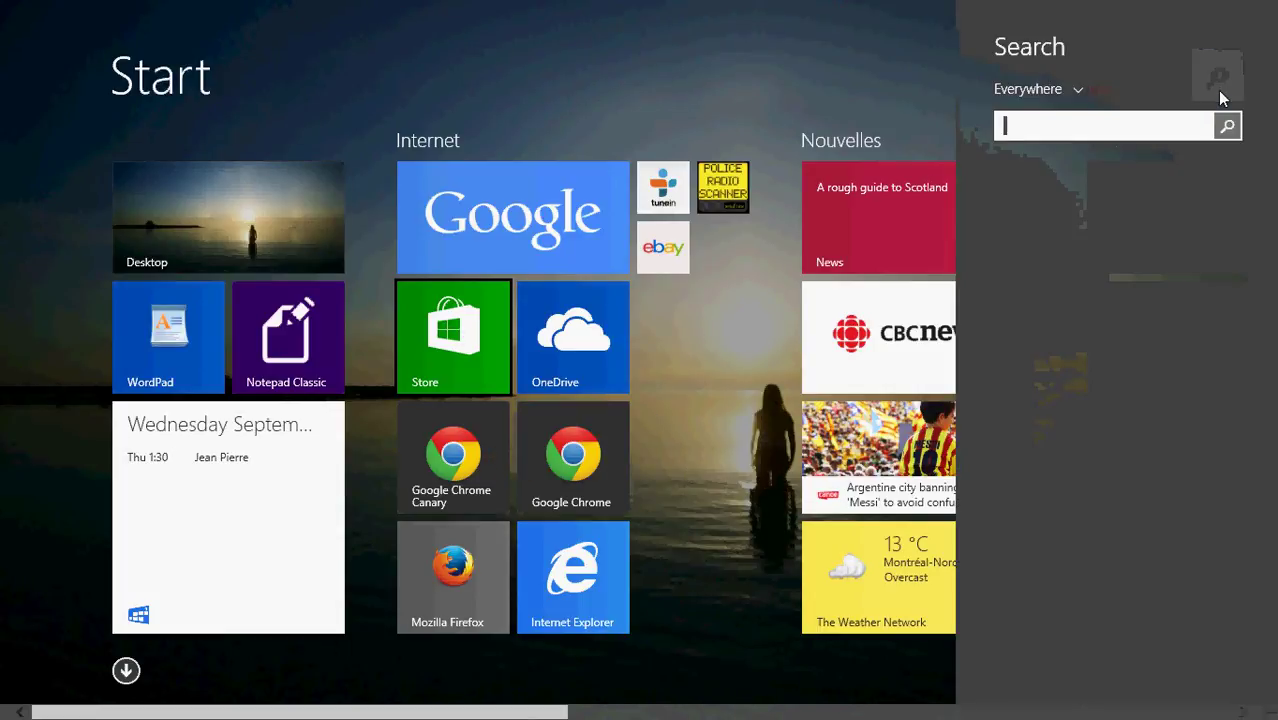
text(calendar)
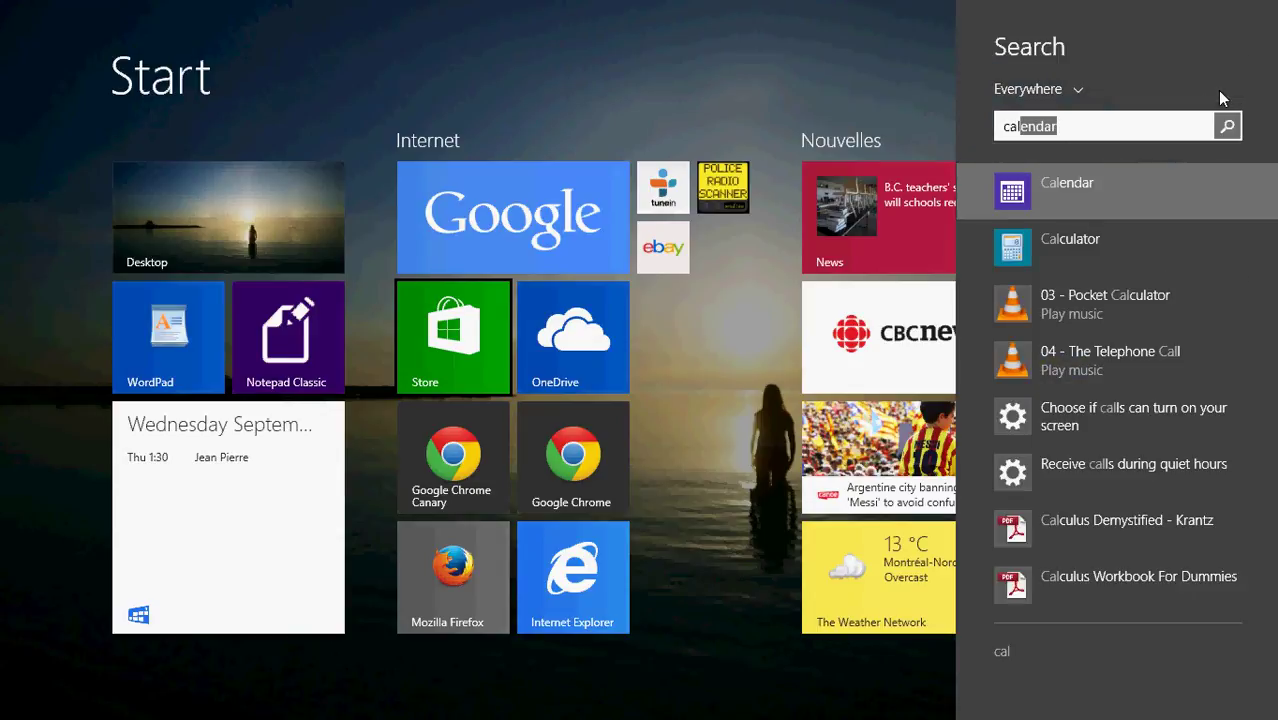
double_click(1101, 123)
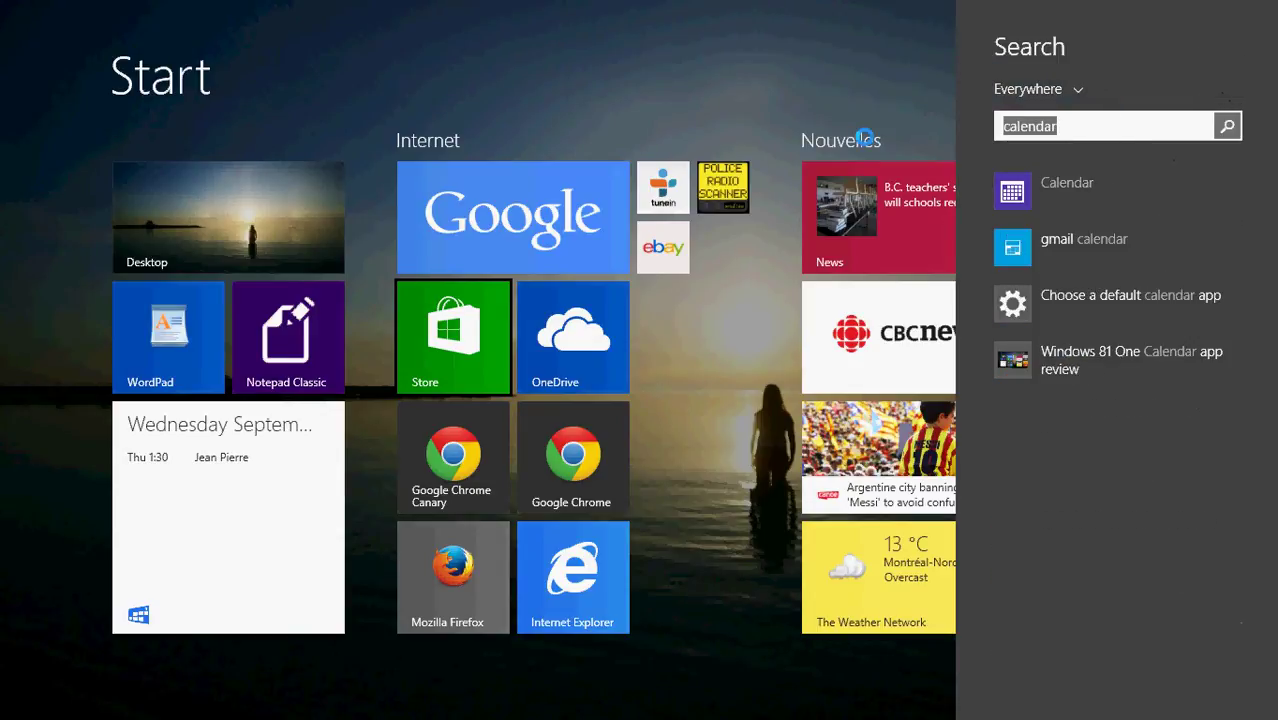
text(people)
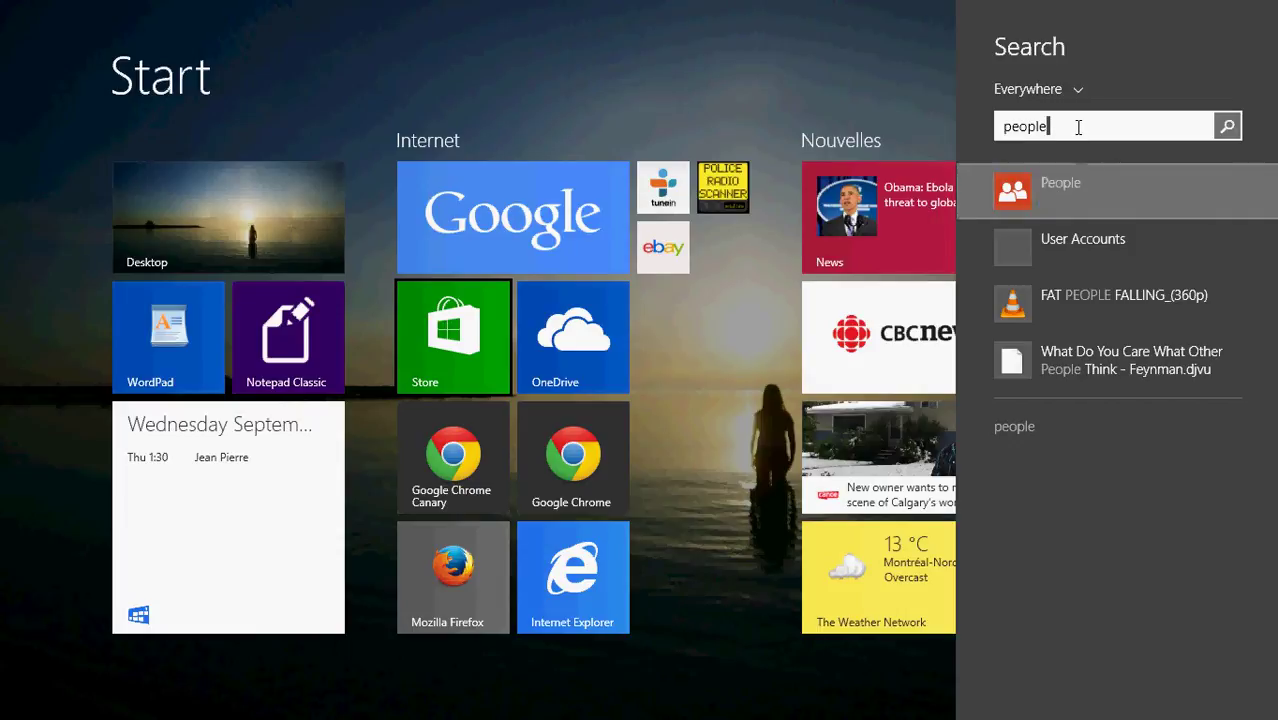
drag(1078, 126, 933, 153)
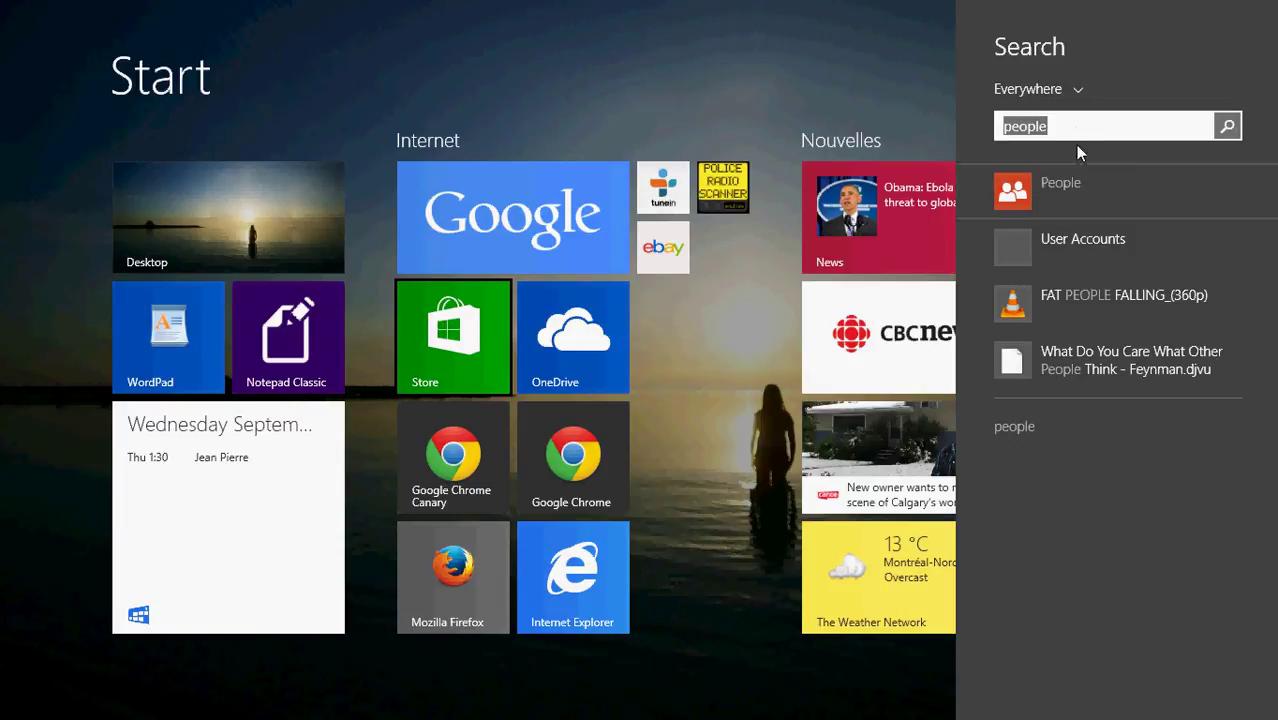
key(Escape)
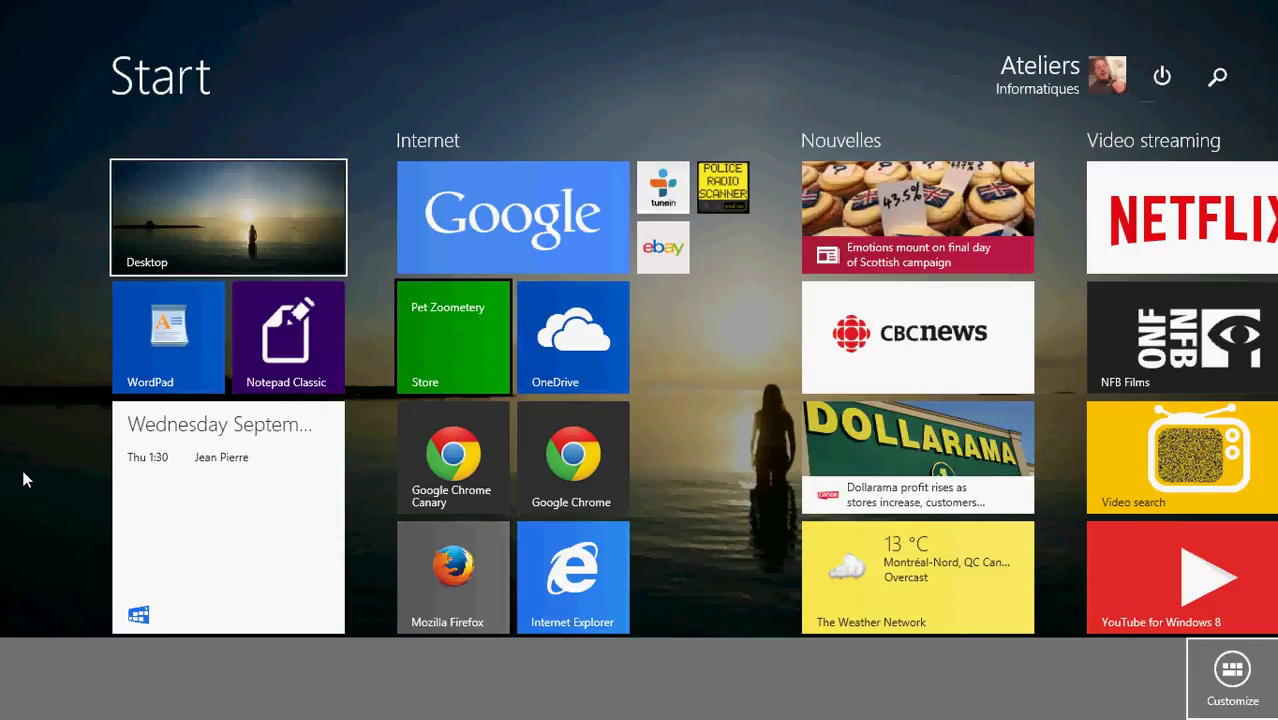
Search the full list of installed apps for "people" and show the People app's options without choosing any
click(124, 671)
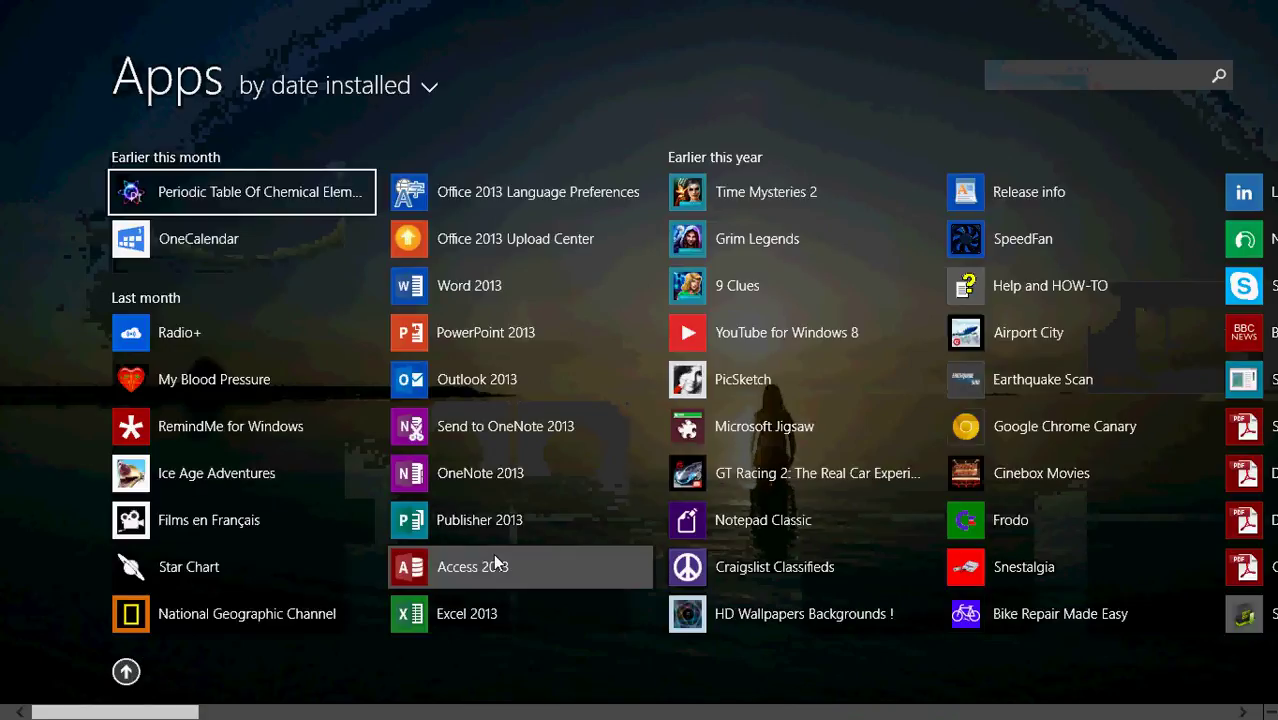
click(1040, 70)
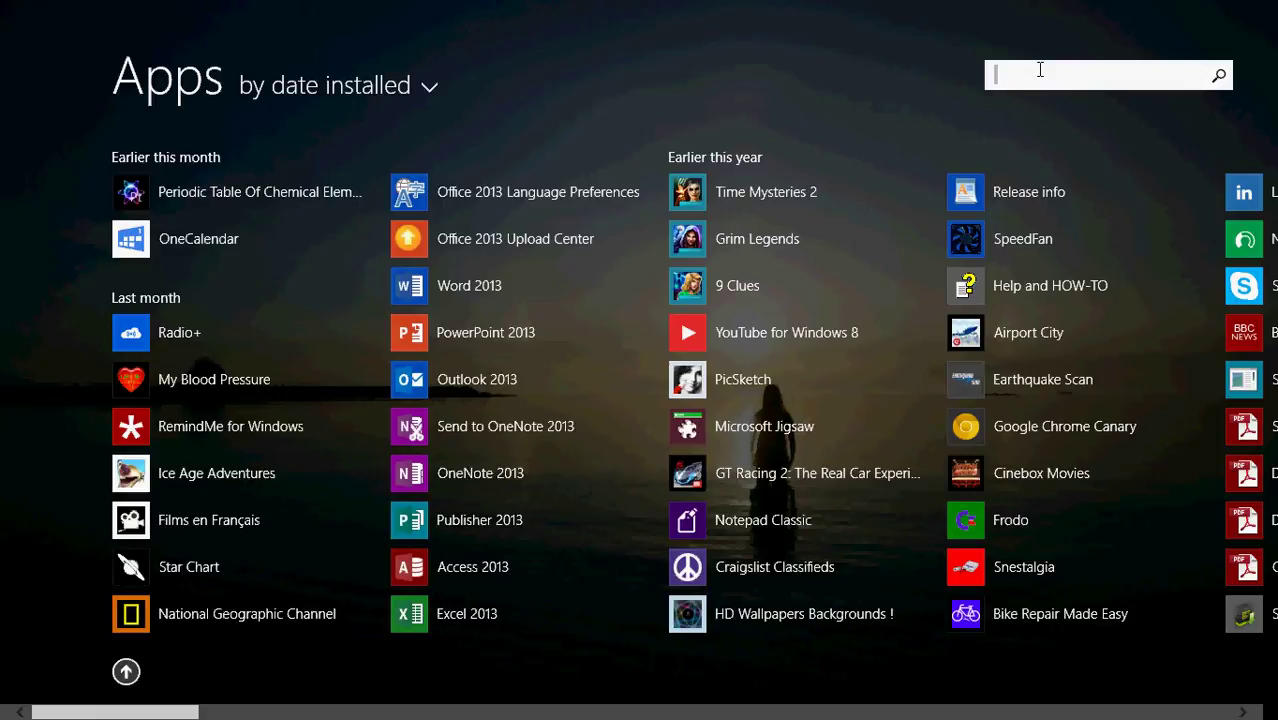
text(people)
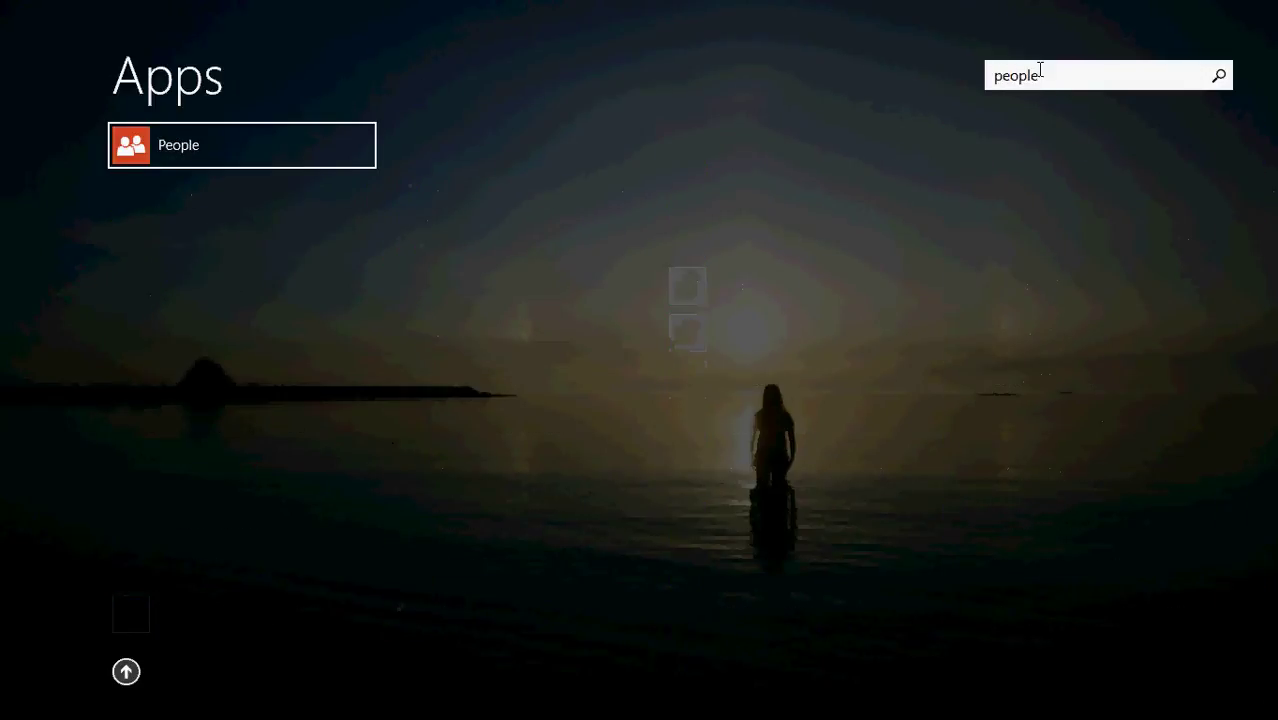
right_click(194, 149)
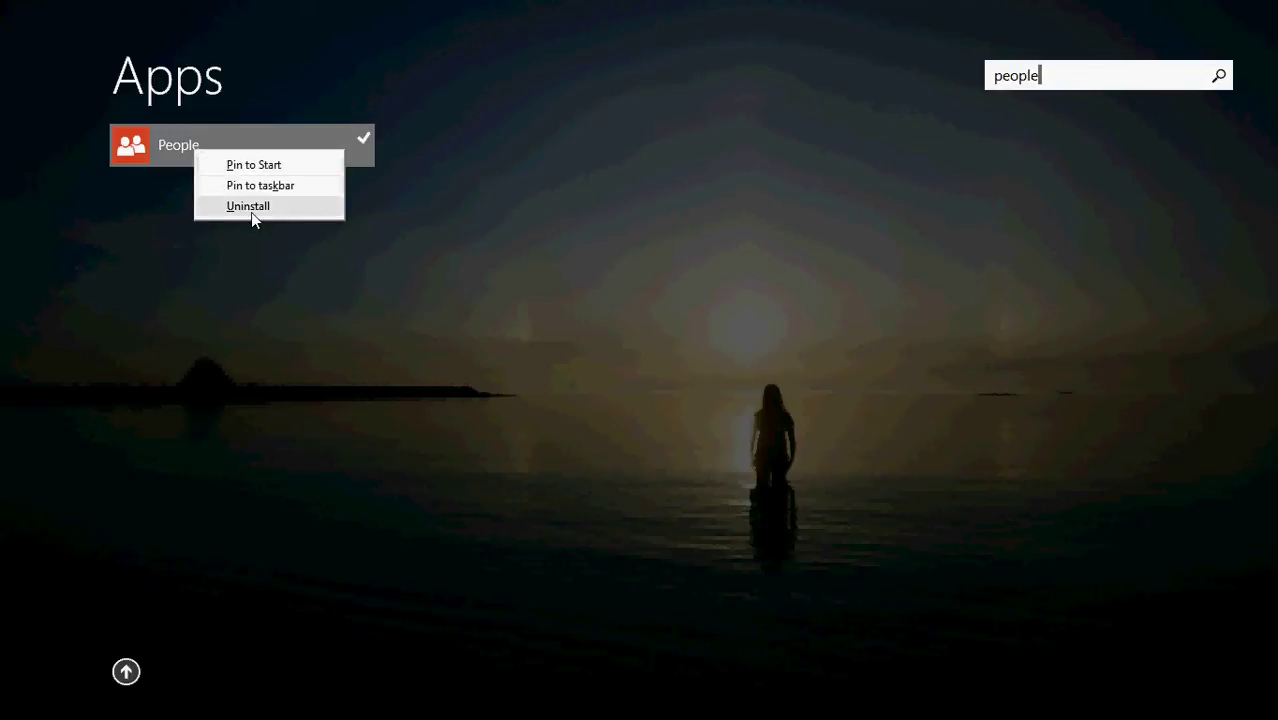
click(444, 370)
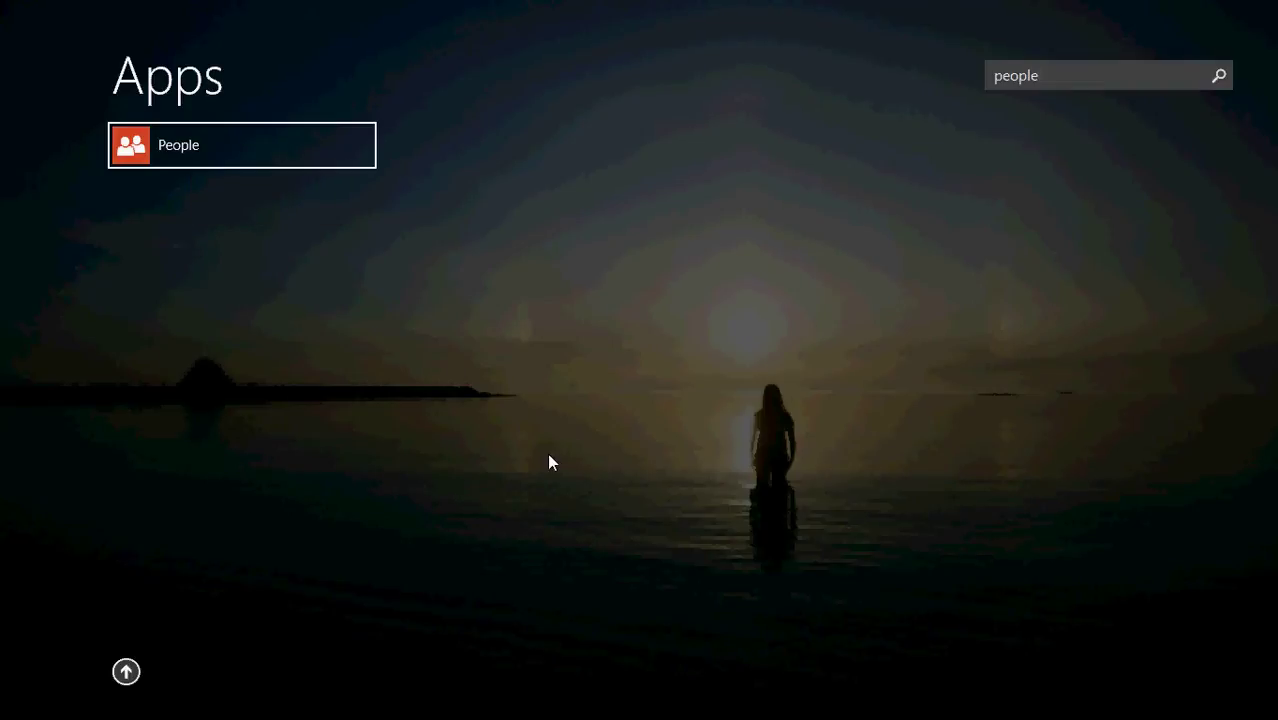
Reopen the Windows Store, search for "people" and open the Mail, Calendar and People app's page
click(125, 671)
click(900, 185)
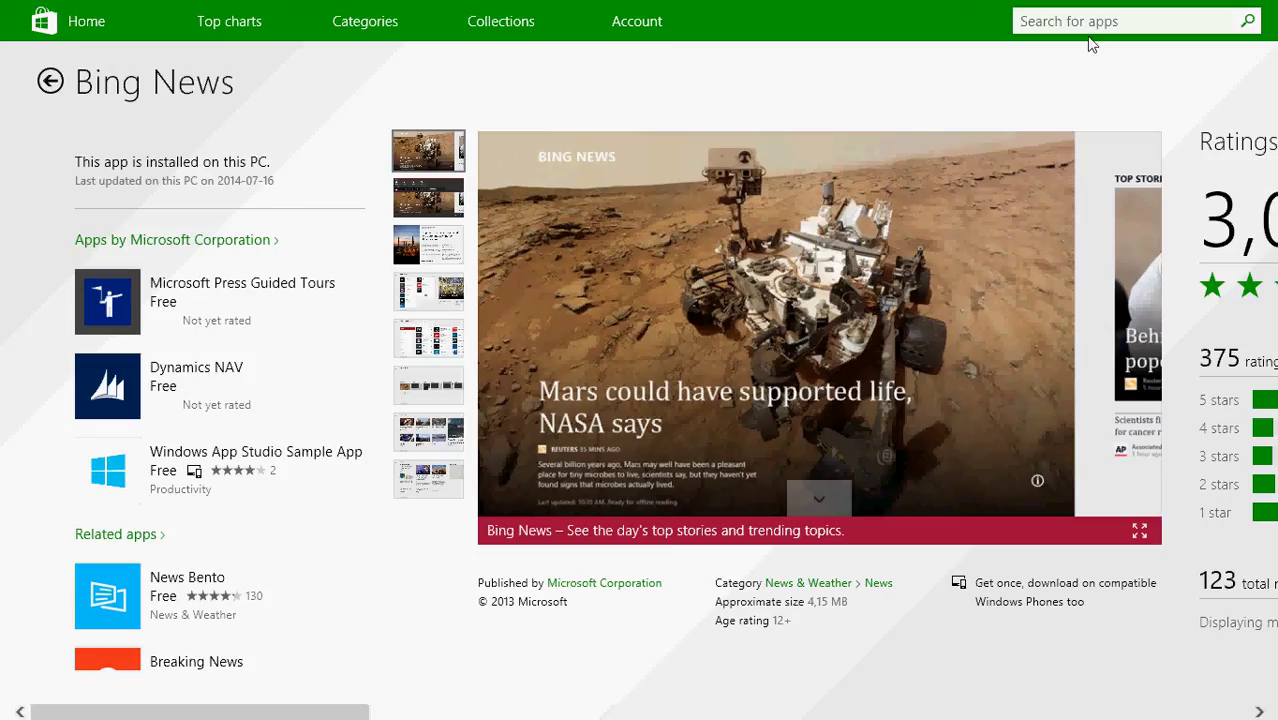
click(1148, 27)
text(people)
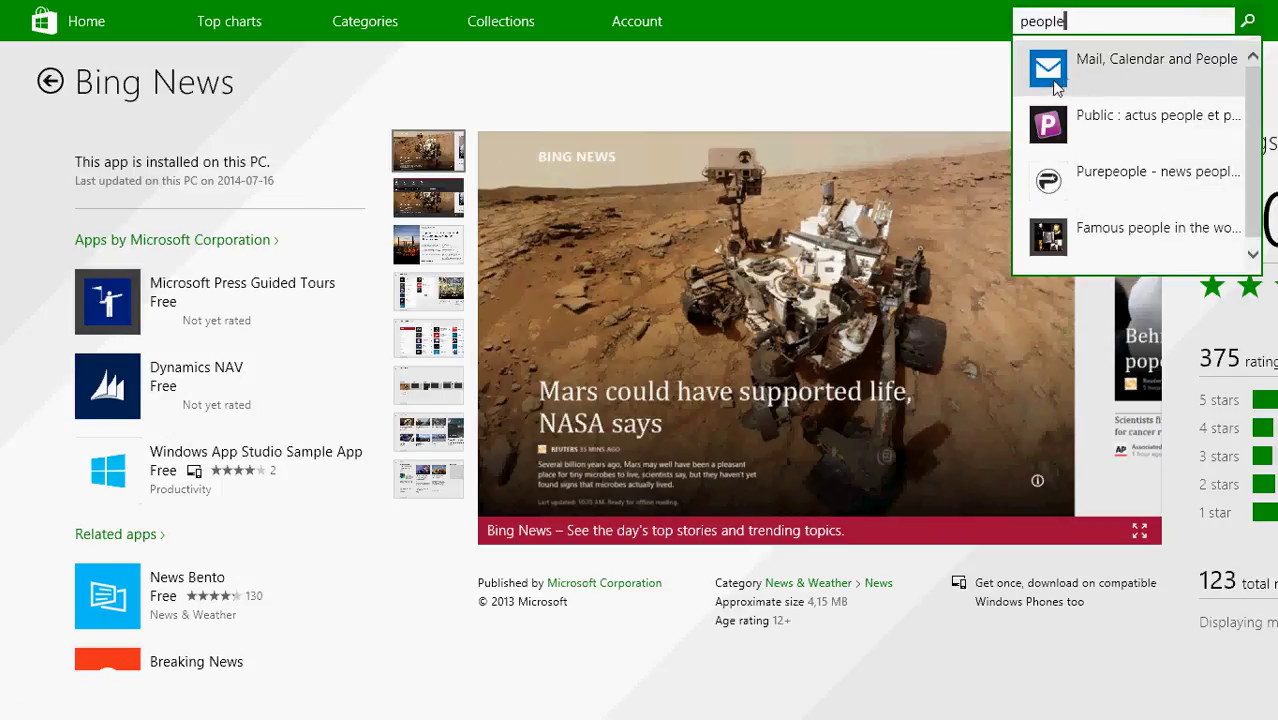
click(1184, 73)
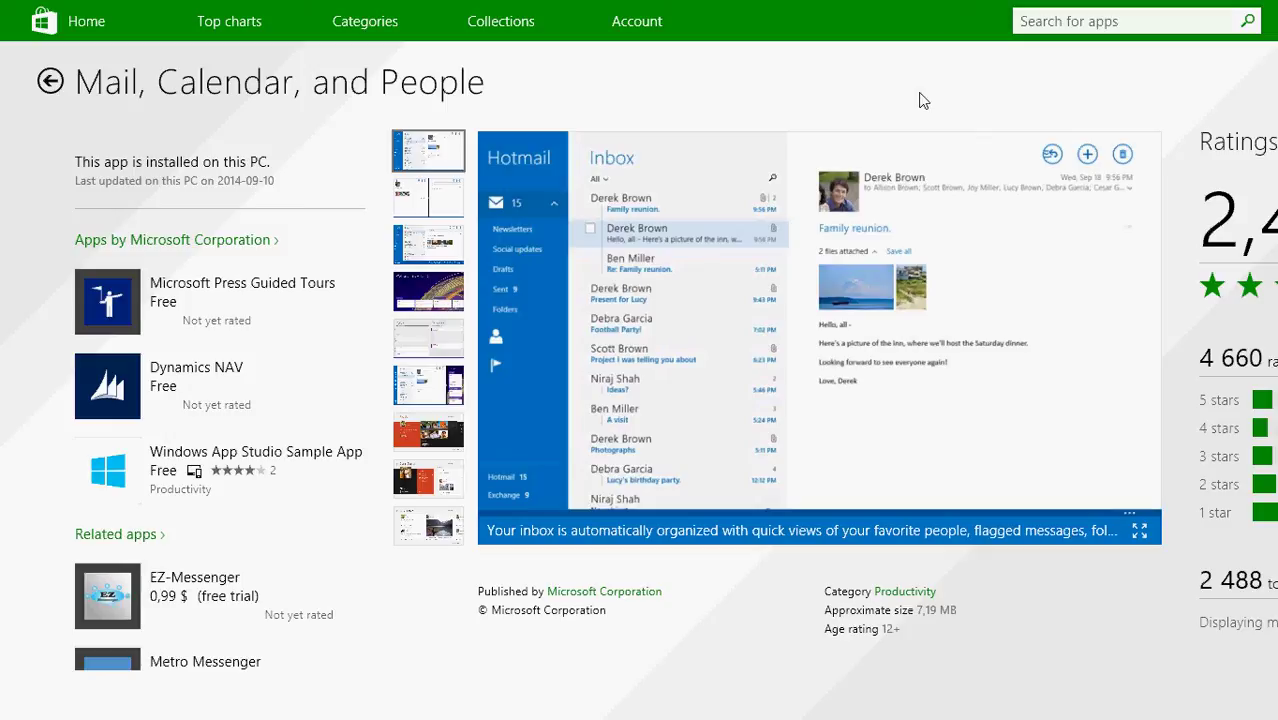
Close the Windows Store and return to the Start screen
mouse_move(1203, 6)
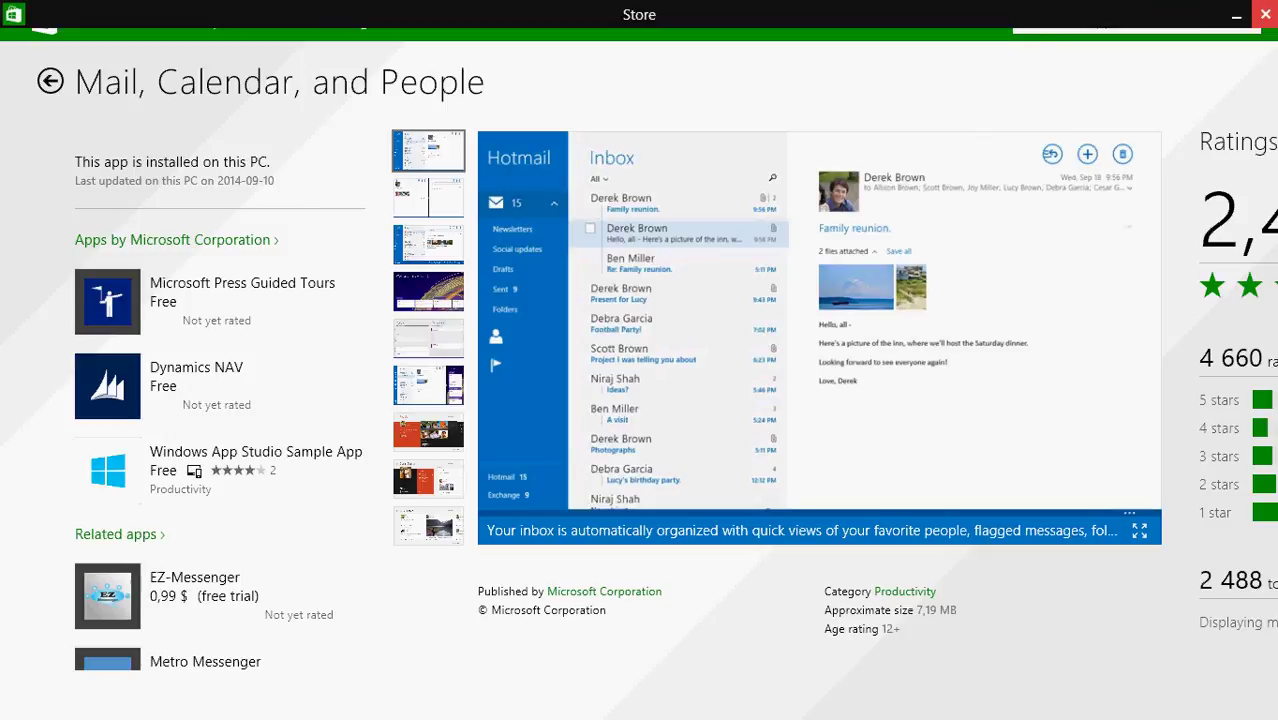
click(1268, 14)
key(super)
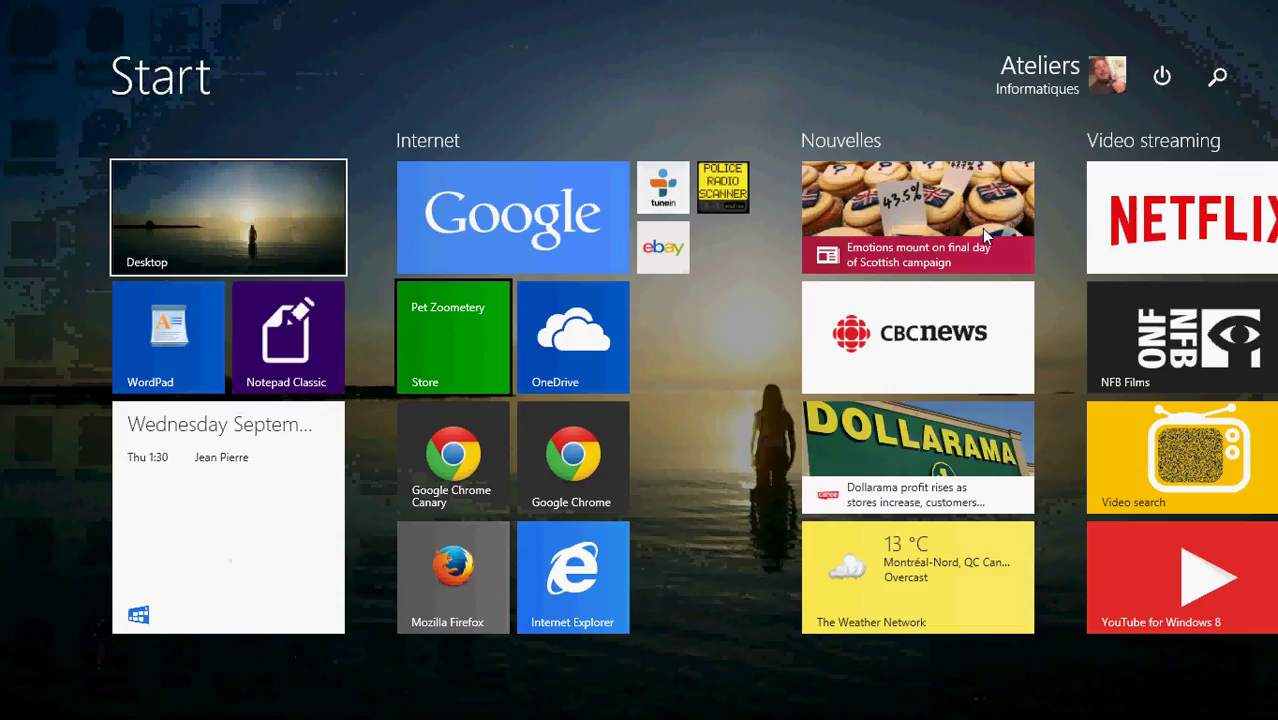
Look through the remaining Start screen tiles, including the Office, Weather and Games apps, and go to the desktop
scroll(983, 236, down, 5)
scroll(981, 228, down, 3)
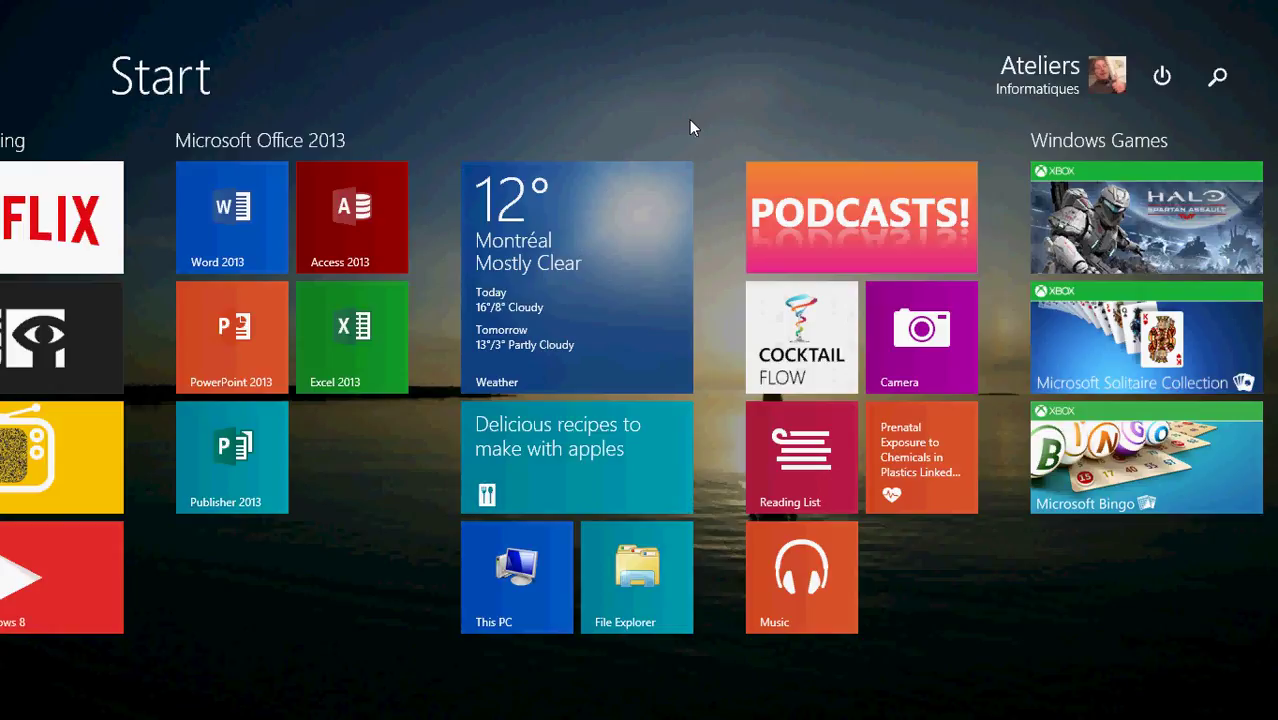
scroll(689, 127, up, 5)
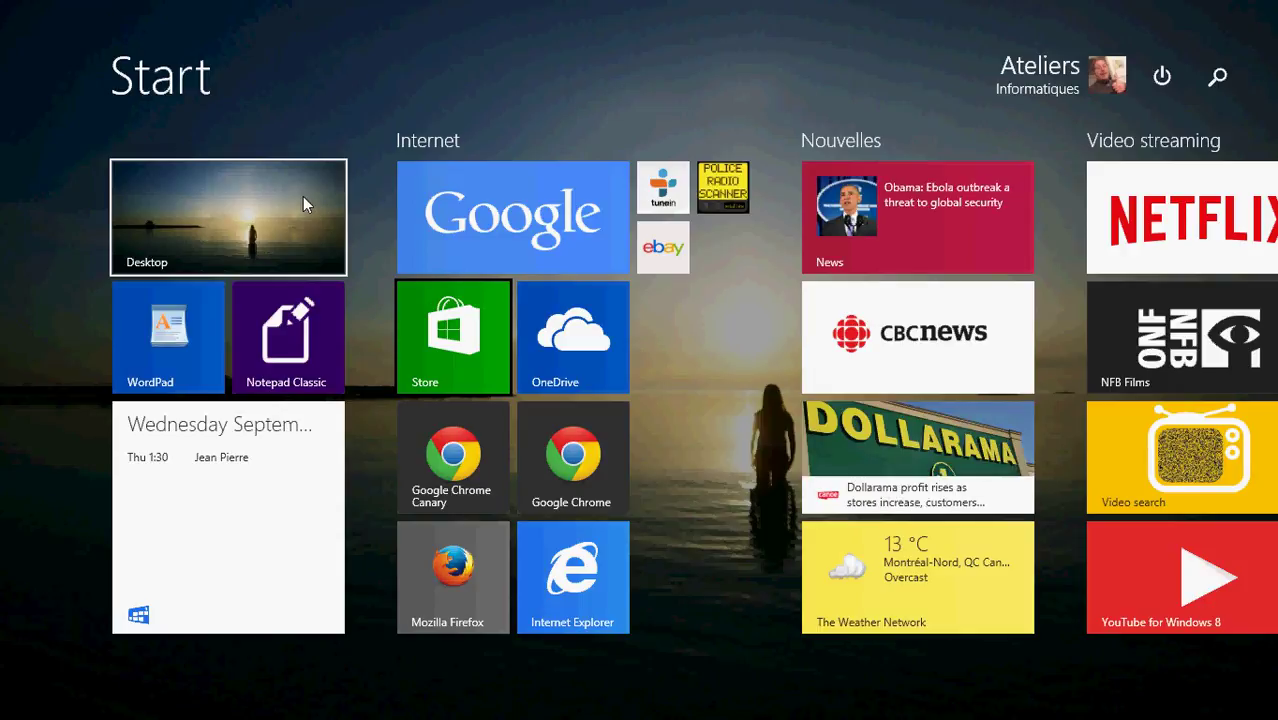
click(303, 196)
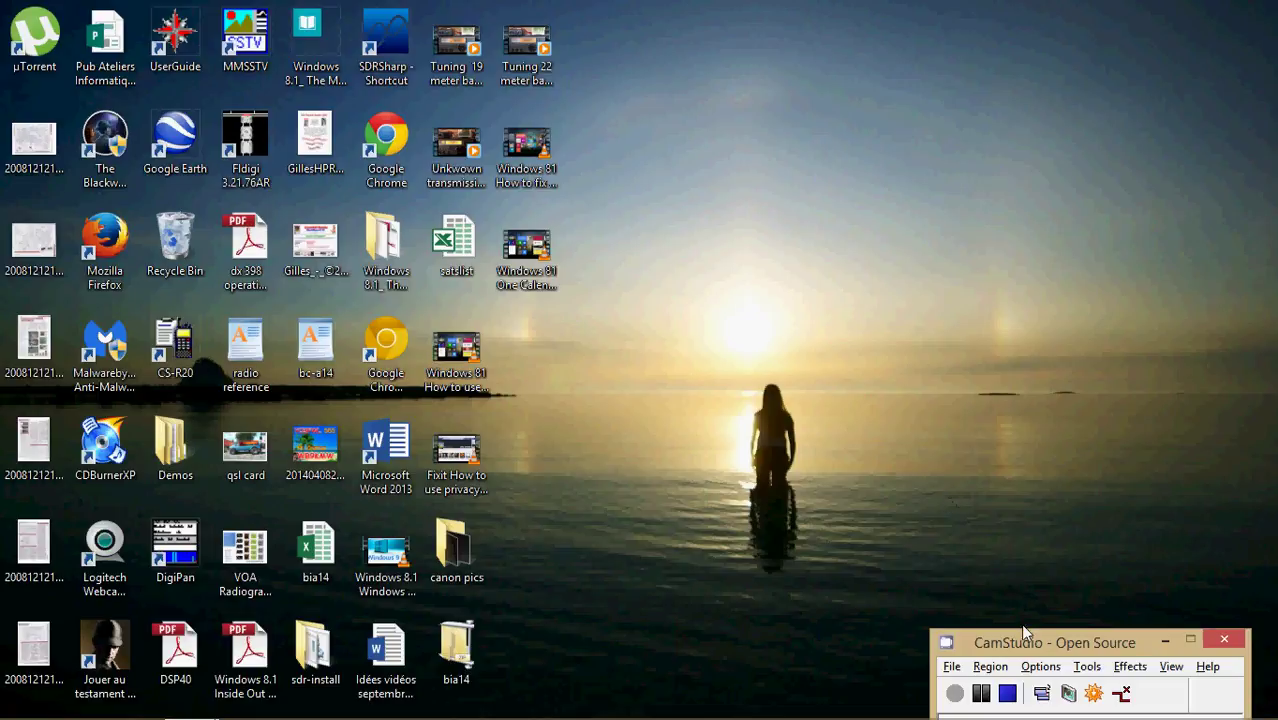